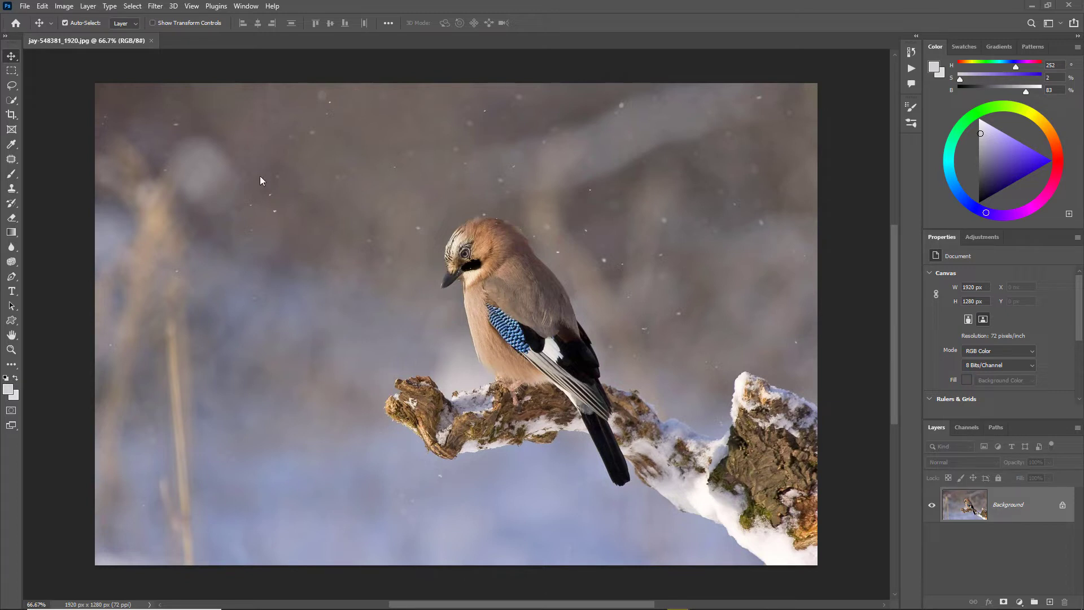
Step: Start a Focus Area selection and preview the jay and snowy branch as Marching Ants
{"action": "left_click", "coordinate": [134, 7]}
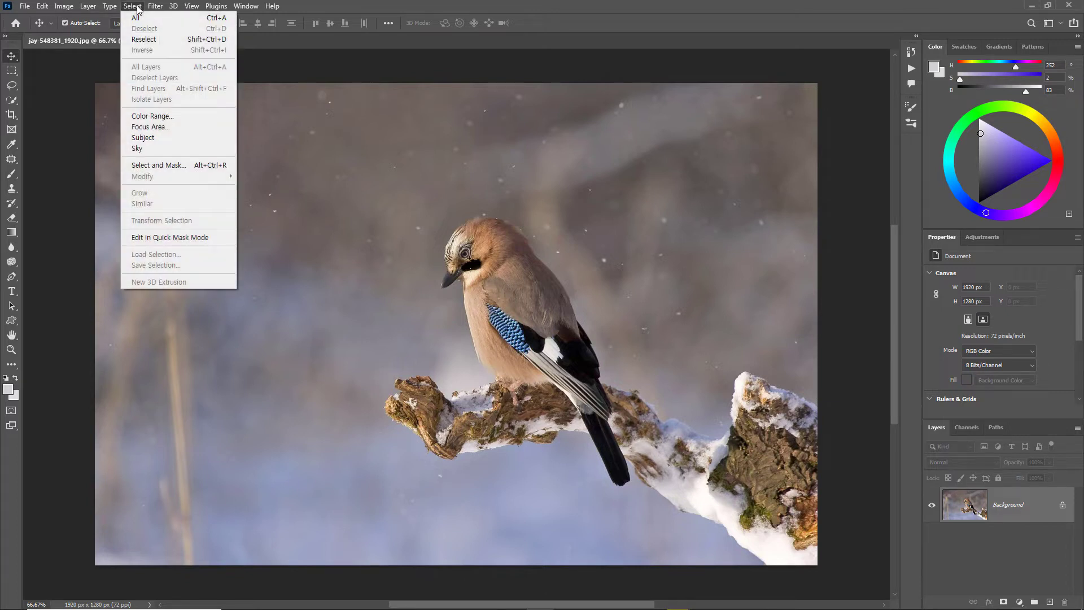
{"action": "left_click", "coordinate": [142, 126]}
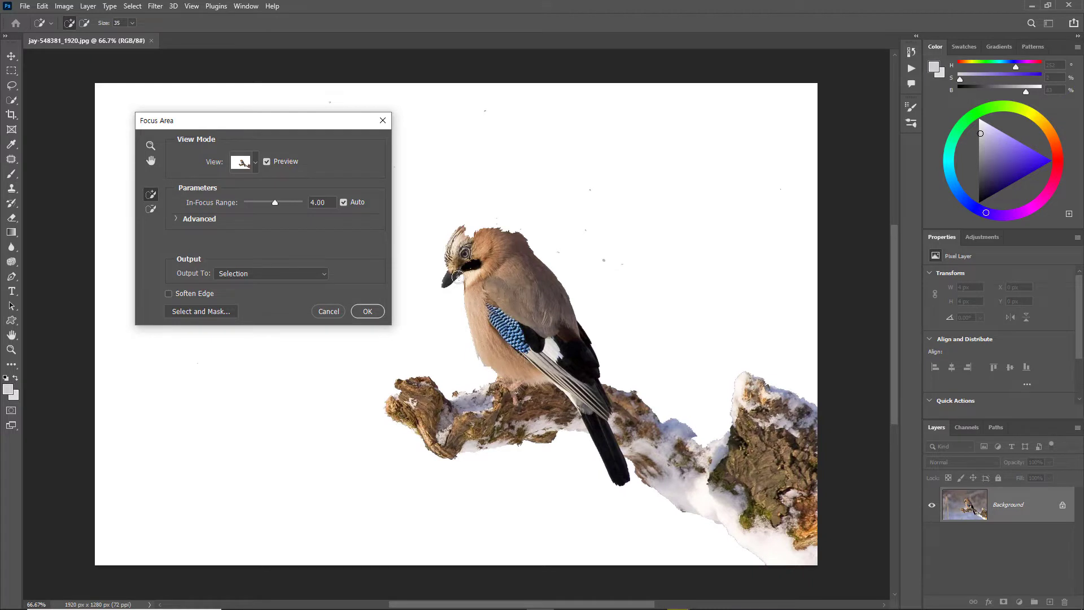
{"action": "left_click", "coordinate": [257, 162]}
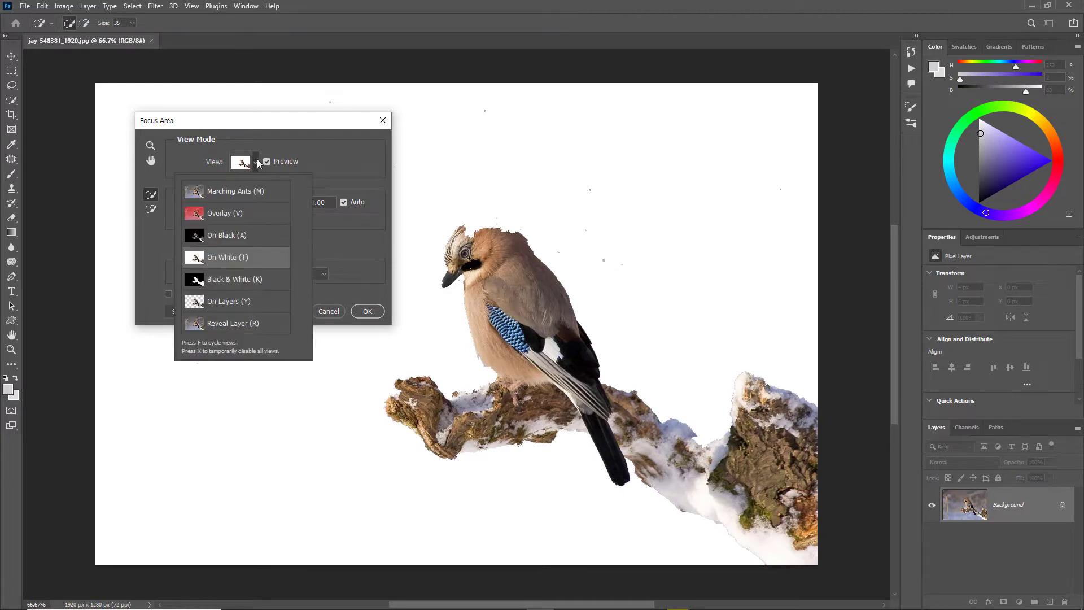
{"action": "left_click", "coordinate": [243, 192]}
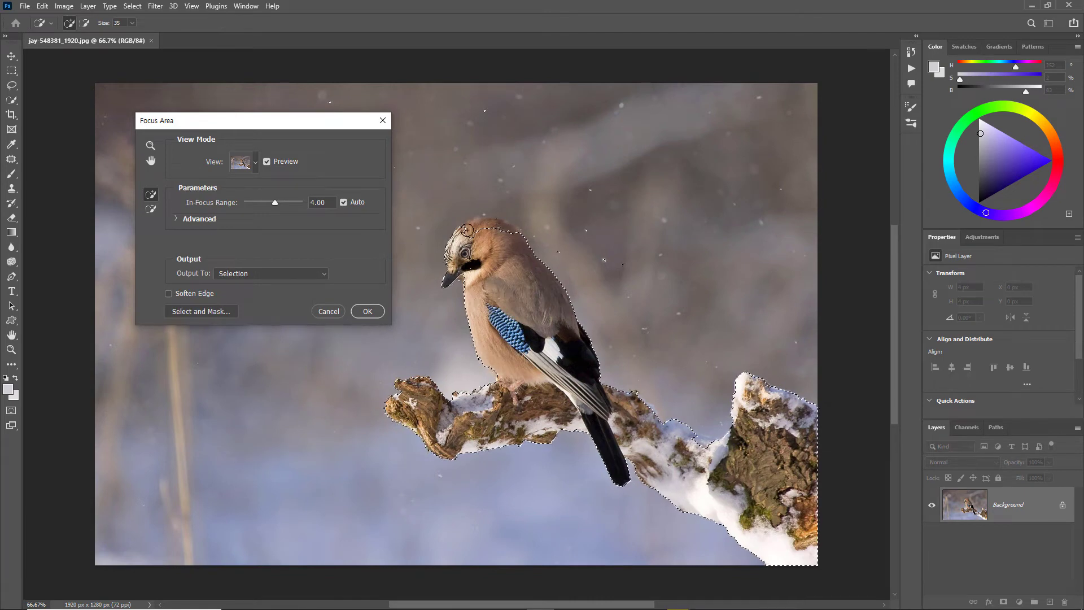
Step: Turn off Auto and set In-Focus Range to 3.79, briefly expanding then collapsing Advanced
{"action": "left_click", "coordinate": [344, 203]}
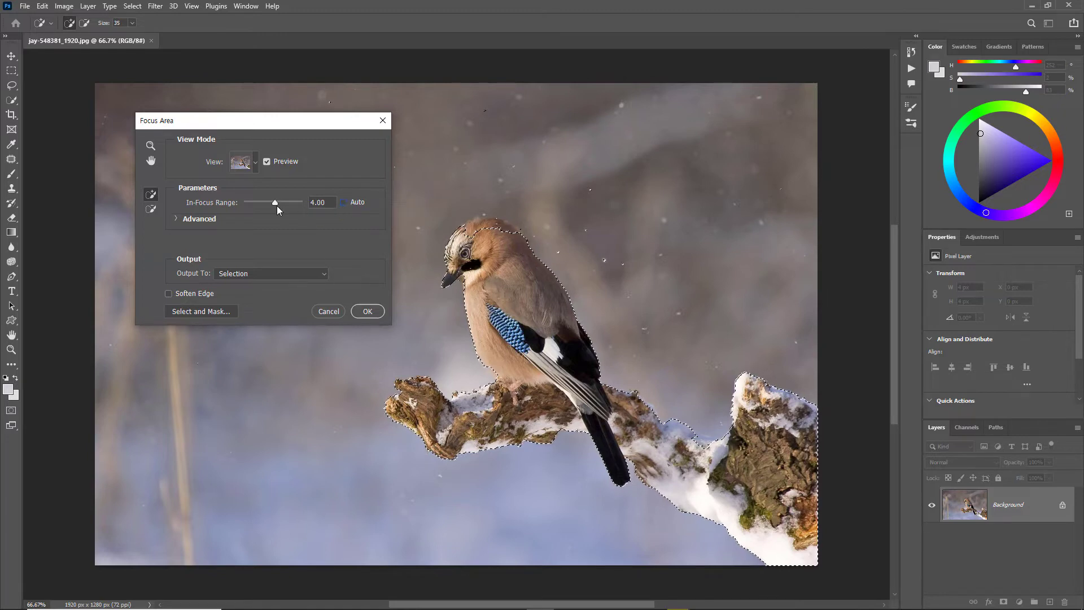
{"action": "left_click_drag", "start_coordinate": [275, 203], "coordinate": [257, 205]}
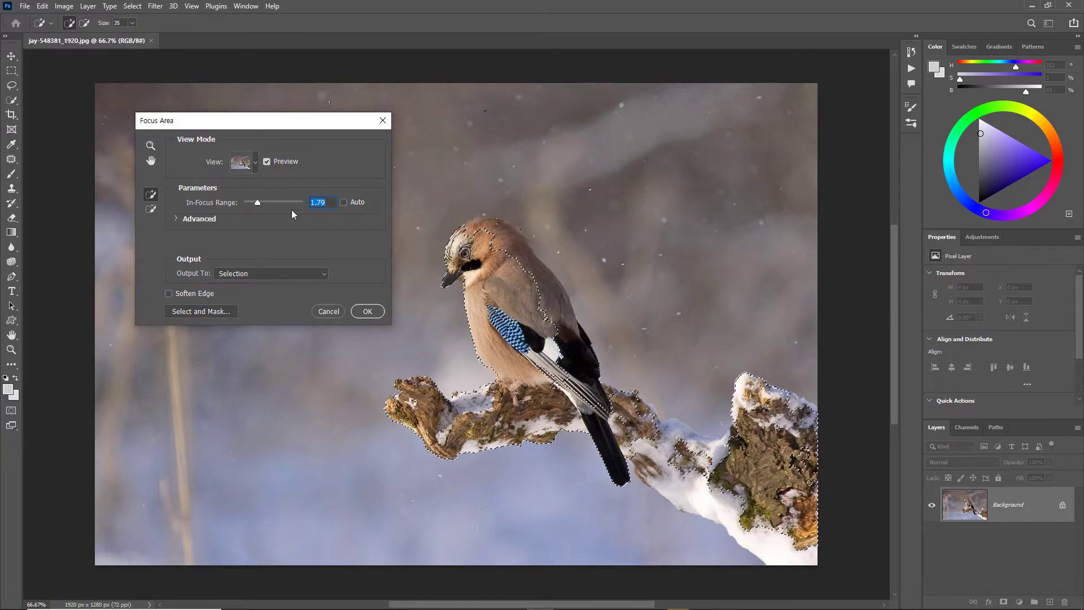
{"action": "left_click_drag", "start_coordinate": [257, 204], "coordinate": [250, 202]}
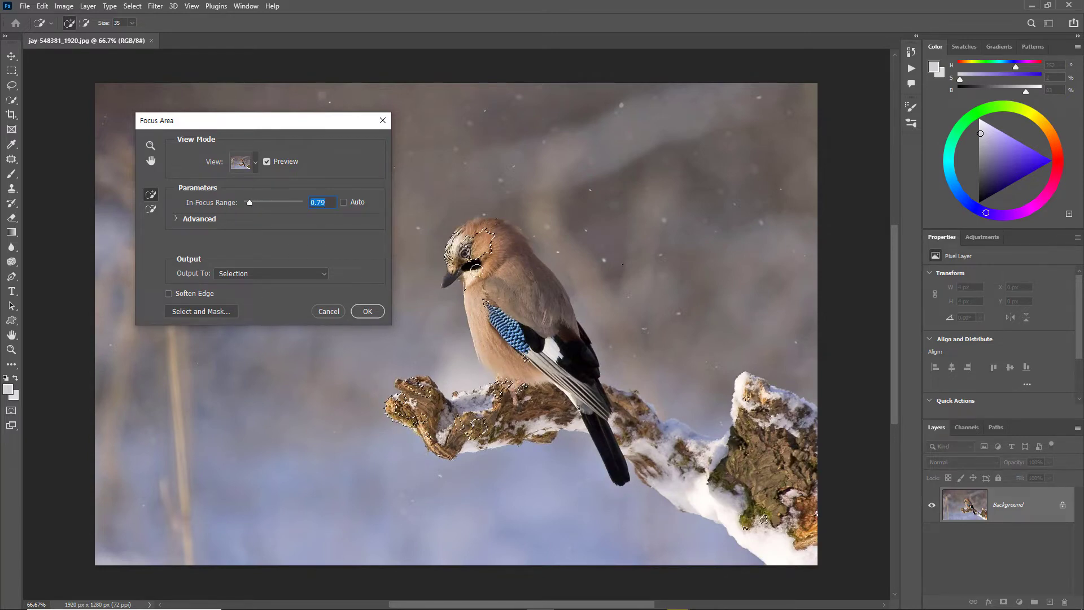
{"action": "left_click_drag", "start_coordinate": [252, 205], "coordinate": [262, 205]}
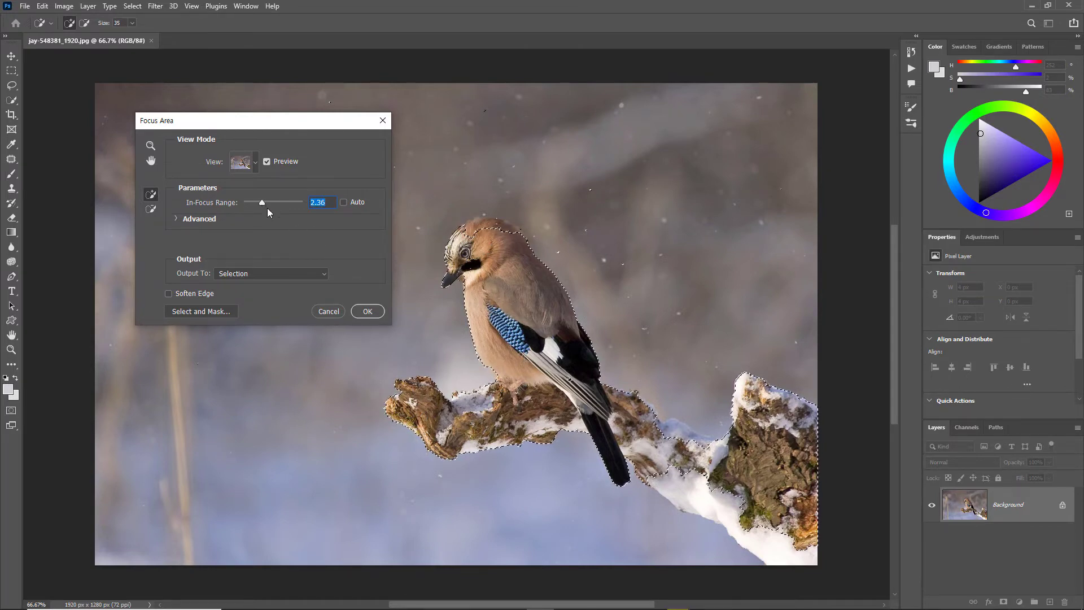
{"action": "left_click_drag", "start_coordinate": [262, 204], "coordinate": [274, 205]}
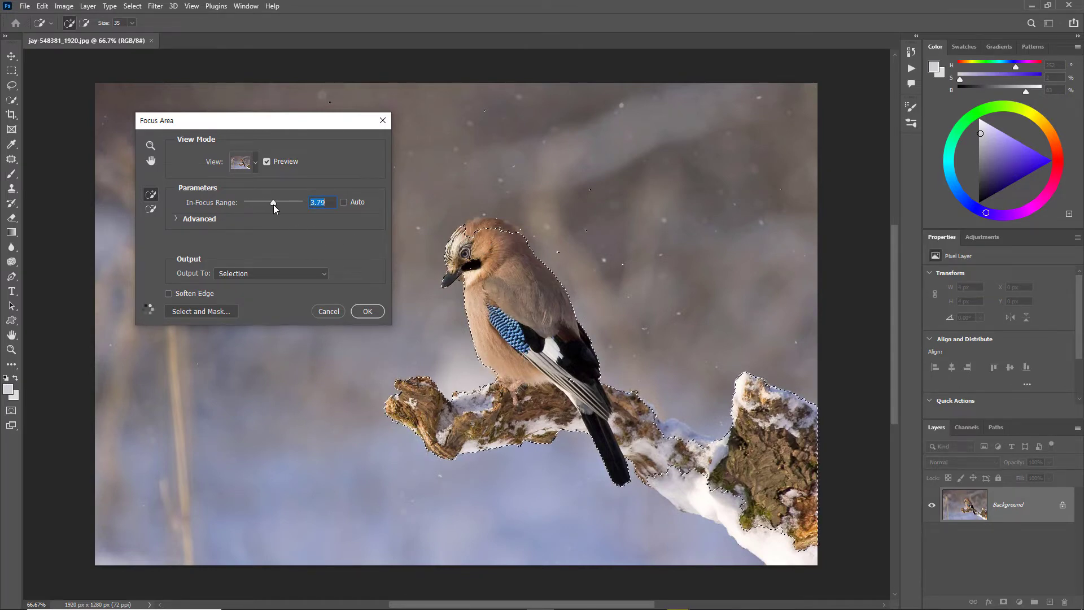
{"action": "left_click", "coordinate": [176, 219]}
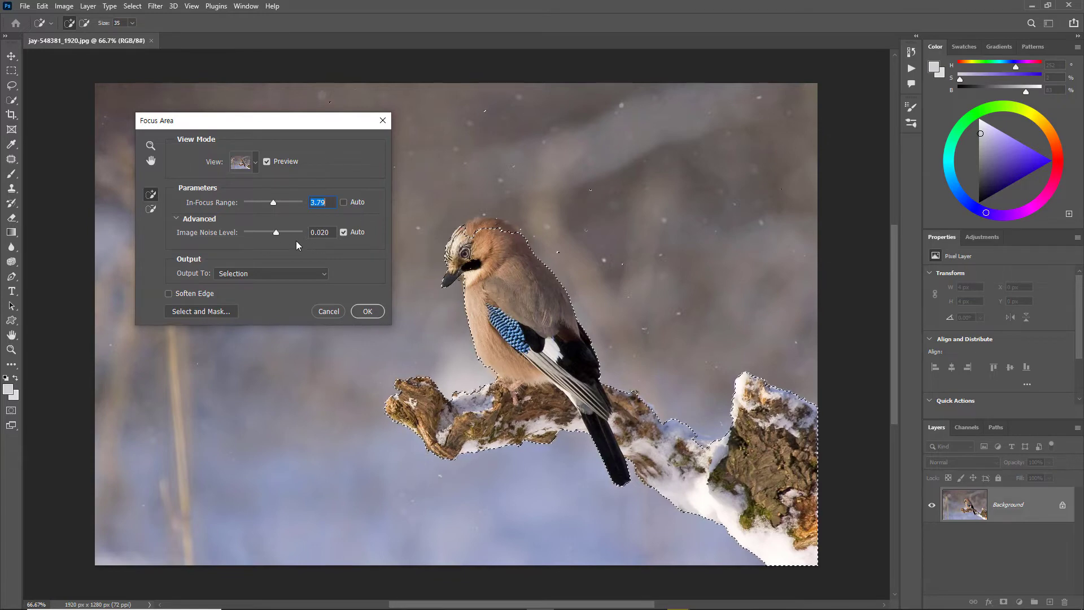
{"action": "left_click", "coordinate": [176, 219]}
{"action": "left_click", "coordinate": [273, 205]}
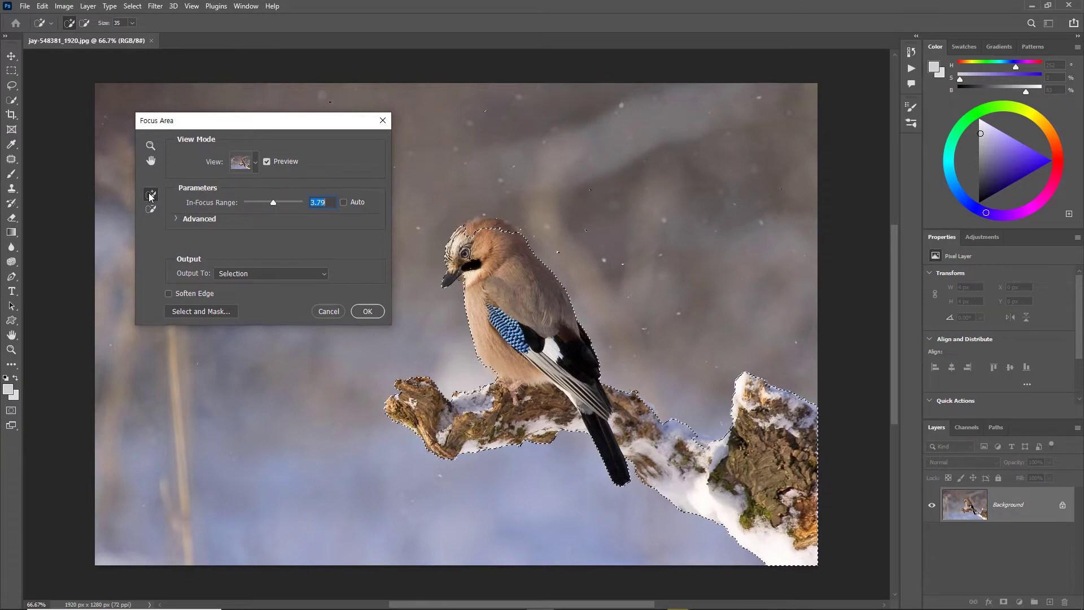
Step: Brush the bird's head and the snowy branch edge into the focus selection
{"action": "left_click_drag", "start_coordinate": [465, 232], "coordinate": [467, 232]}
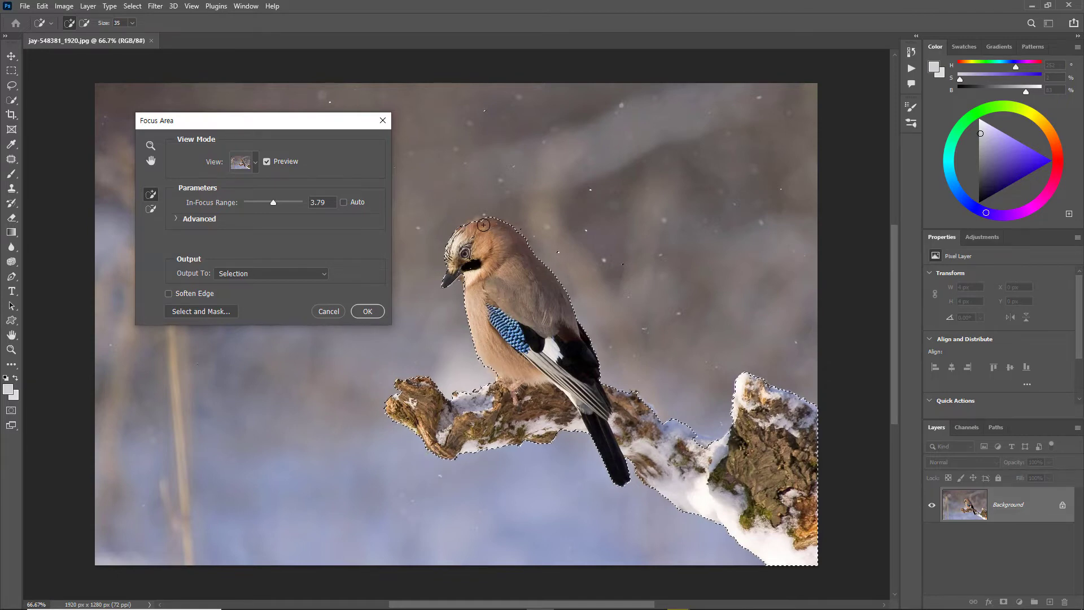
{"action": "left_click_drag", "start_coordinate": [466, 232], "coordinate": [513, 248]}
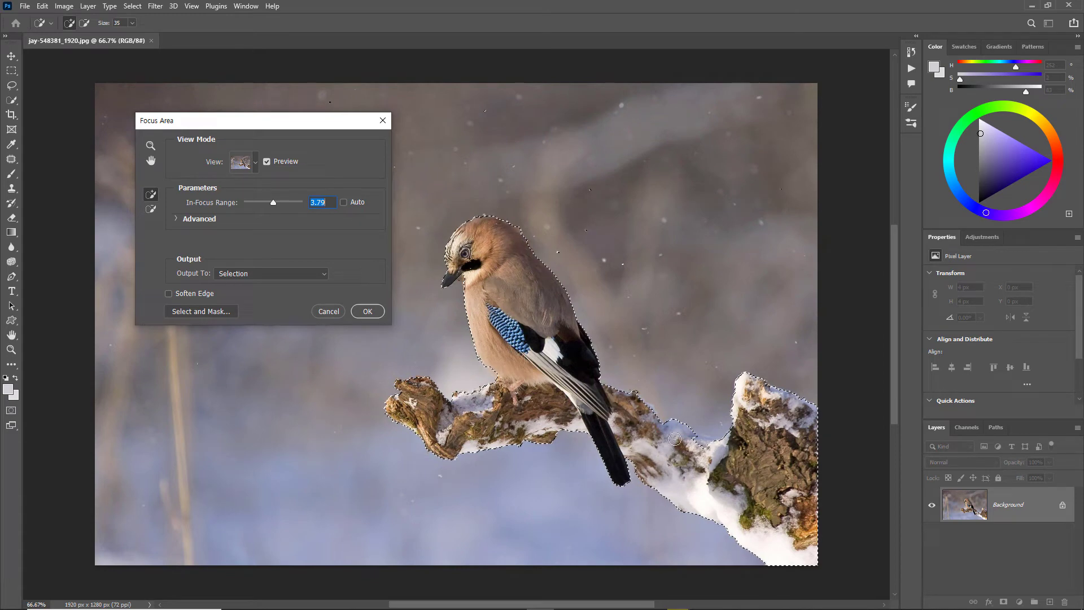
{"action": "left_click_drag", "start_coordinate": [699, 442], "coordinate": [713, 443]}
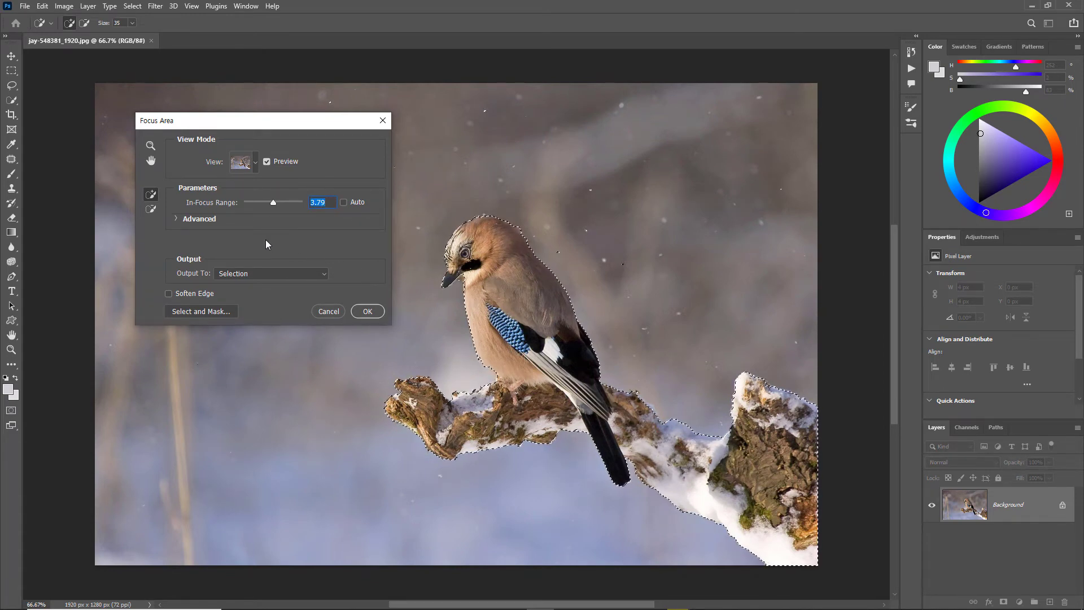
Step: Subtract the branch tip fragments with the Subtract brush, then add the tip back in
{"action": "left_click", "coordinate": [151, 210]}
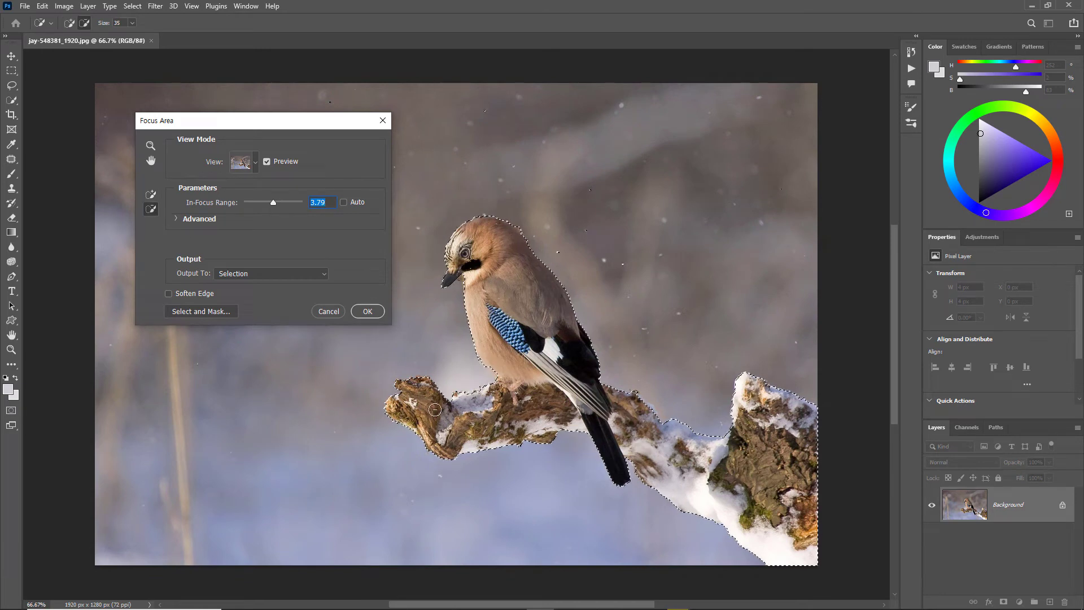
{"action": "left_click_drag", "start_coordinate": [400, 380], "coordinate": [414, 377]}
{"action": "left_click_drag", "start_coordinate": [389, 427], "coordinate": [396, 415]}
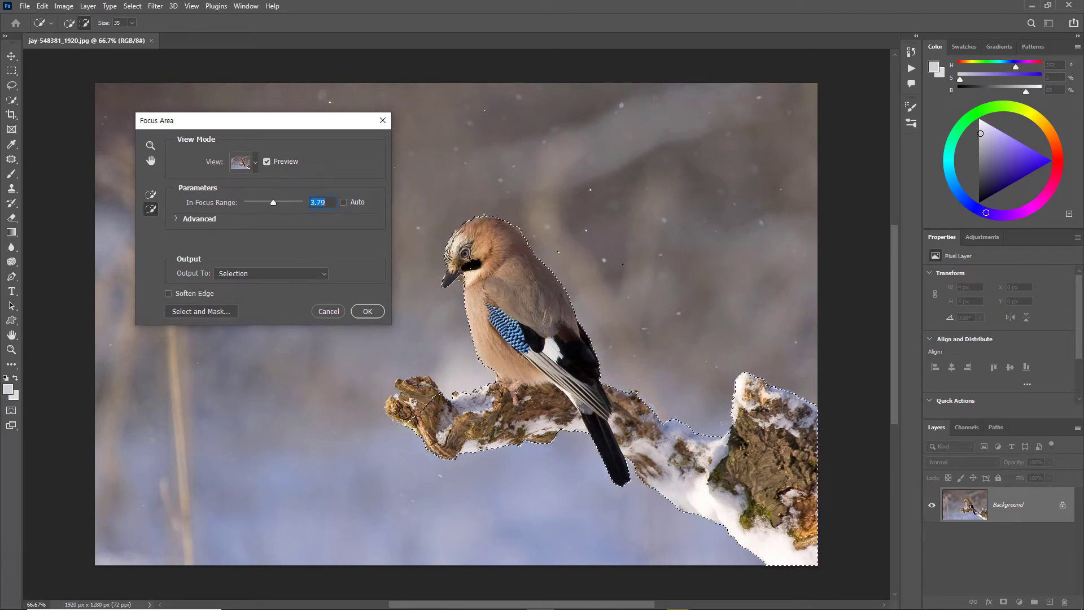
{"action": "left_click", "coordinate": [150, 194]}
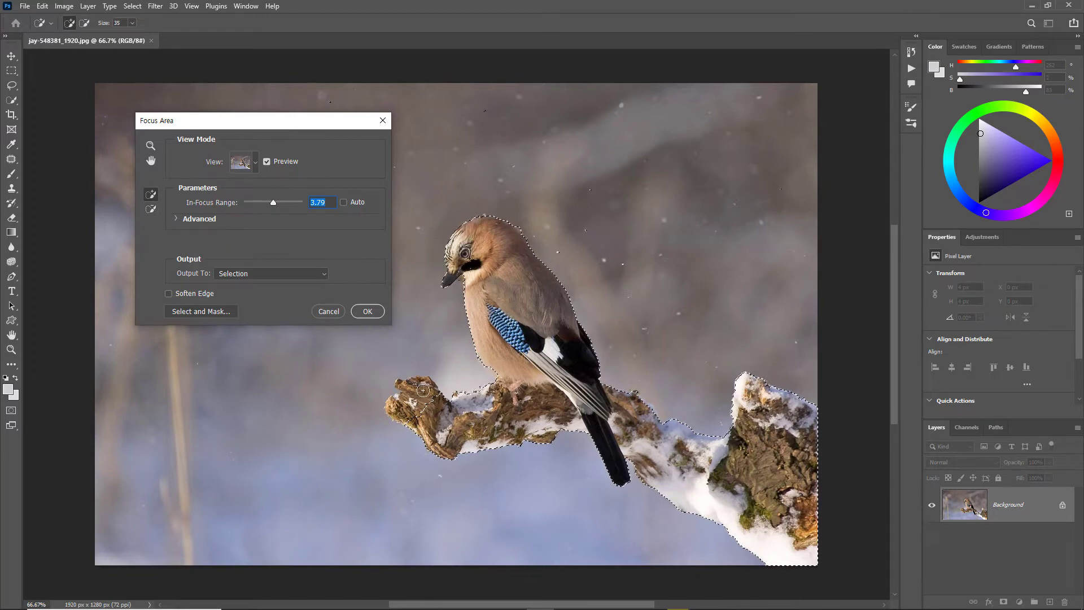
{"action": "mouse_move", "coordinate": [430, 394]}
{"action": "left_mouse_down"}
{"action": "mouse_move", "coordinate": [403, 386]}
{"action": "mouse_move", "coordinate": [428, 415]}
{"action": "mouse_move", "coordinate": [427, 402]}
{"action": "mouse_move", "coordinate": [401, 404]}
{"action": "mouse_move", "coordinate": [424, 398]}
{"action": "mouse_move", "coordinate": [412, 394]}
{"action": "mouse_move", "coordinate": [391, 411]}
{"action": "mouse_move", "coordinate": [435, 420]}
{"action": "mouse_move", "coordinate": [420, 417]}
{"action": "mouse_move", "coordinate": [418, 389]}
{"action": "mouse_move", "coordinate": [433, 414]}
{"action": "left_mouse_up"}
Step: Output the focus selection as a Layer Mask, then revert the image with F12
{"action": "left_click", "coordinate": [326, 273]}
{"action": "left_click", "coordinate": [243, 286]}
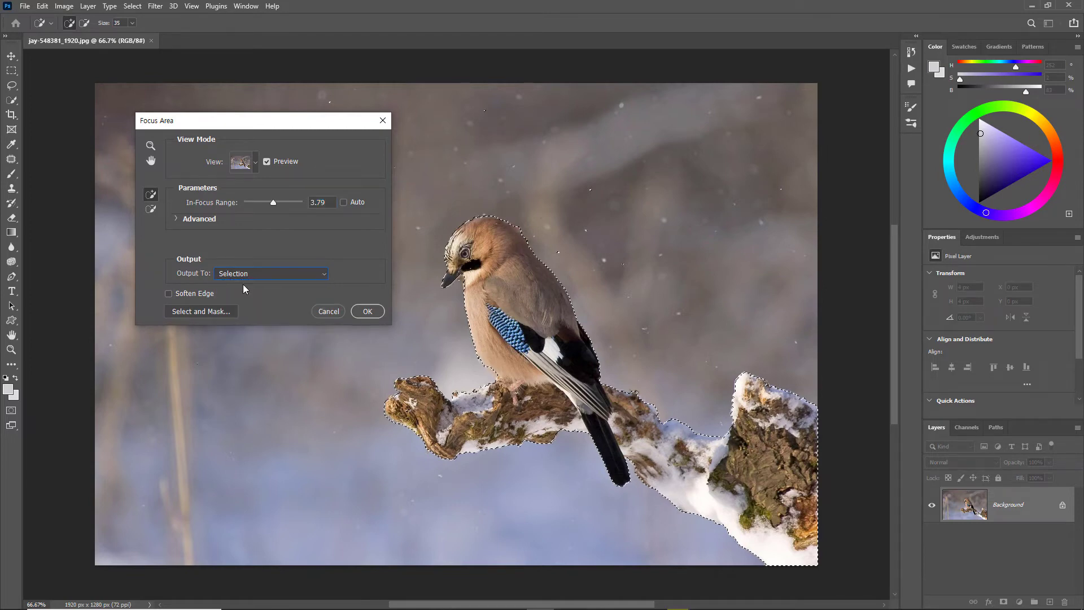
{"action": "left_click", "coordinate": [305, 274]}
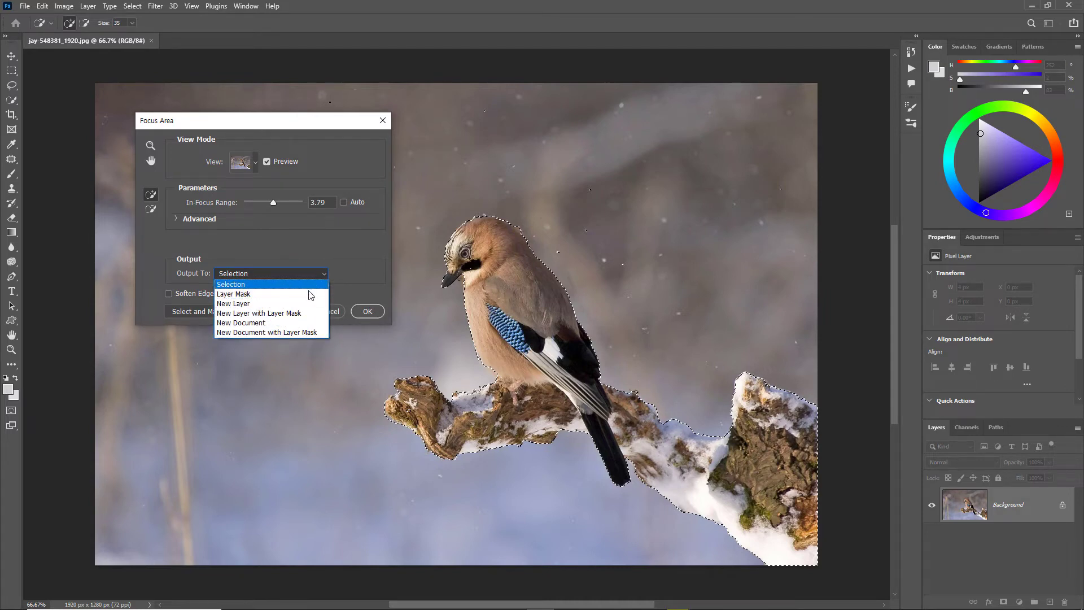
{"action": "left_click", "coordinate": [266, 294]}
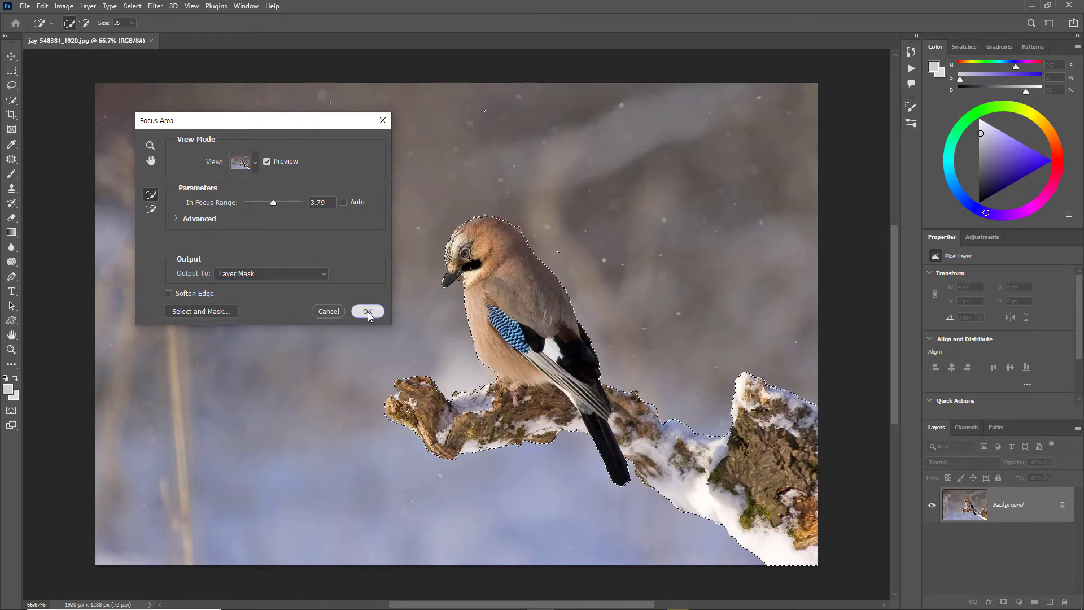
{"action": "left_click", "coordinate": [367, 312]}
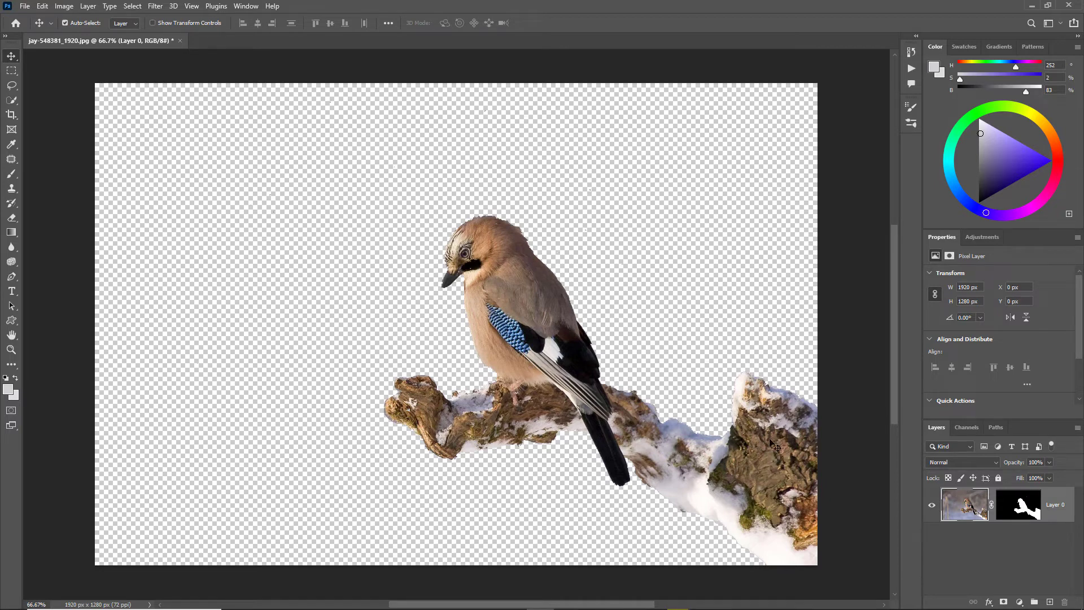
{"action": "key", "text": "F12"}
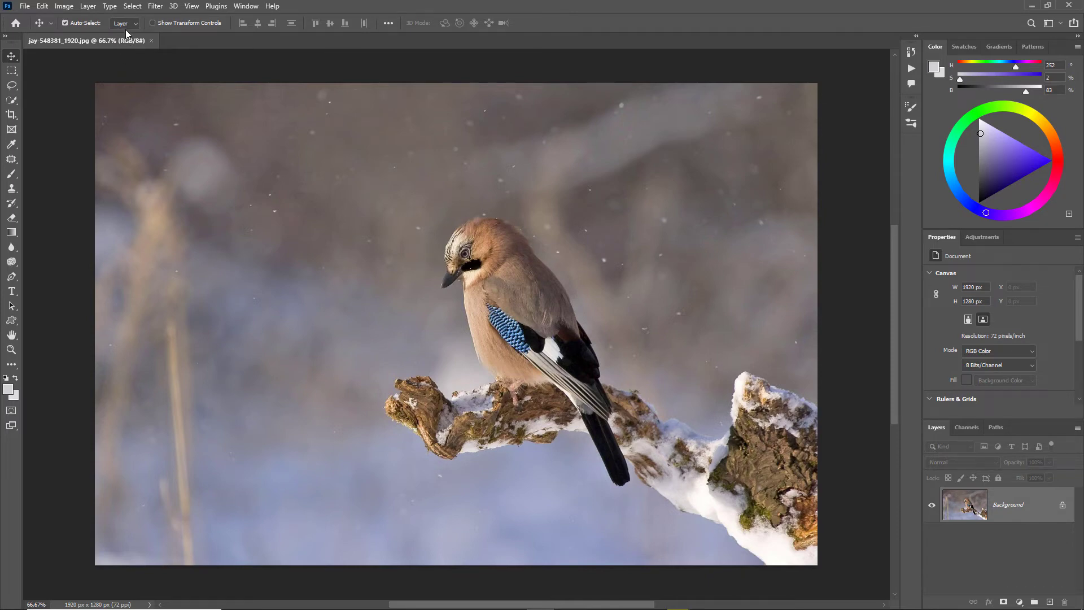
Step: Reopen Focus Area and brush in the branch's snowy notch, undoing a stroke over the crown
{"action": "left_click", "coordinate": [132, 7]}
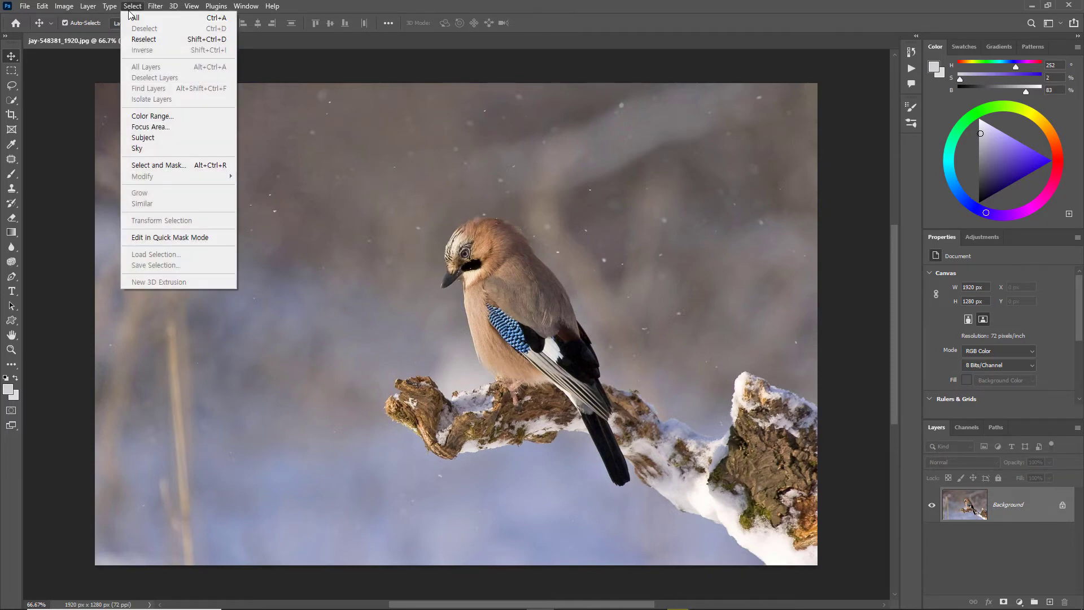
{"action": "left_click", "coordinate": [143, 127]}
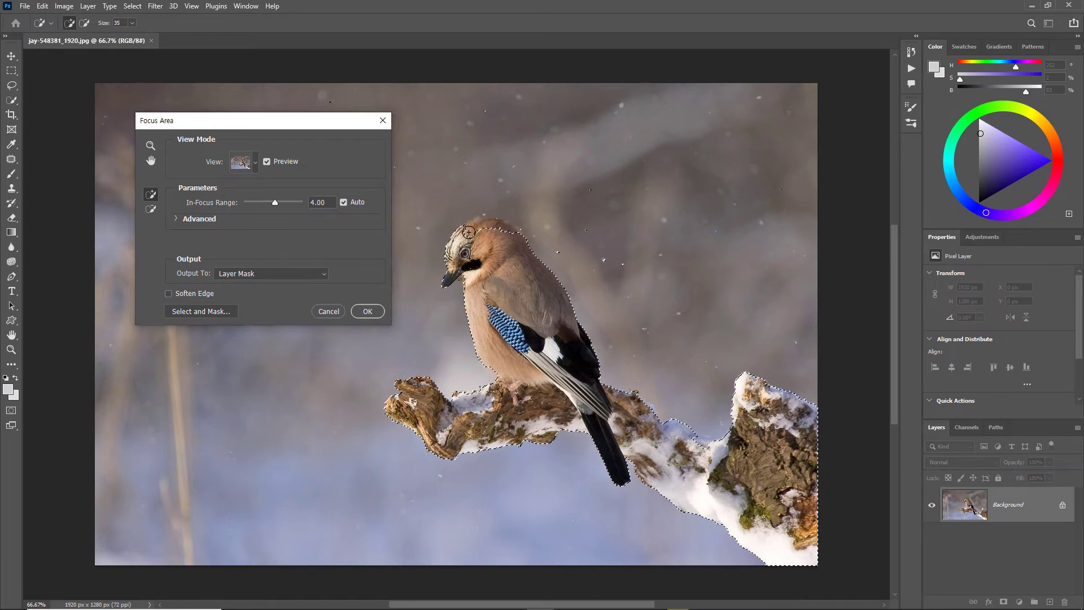
{"action": "left_click_drag", "start_coordinate": [469, 233], "coordinate": [512, 236]}
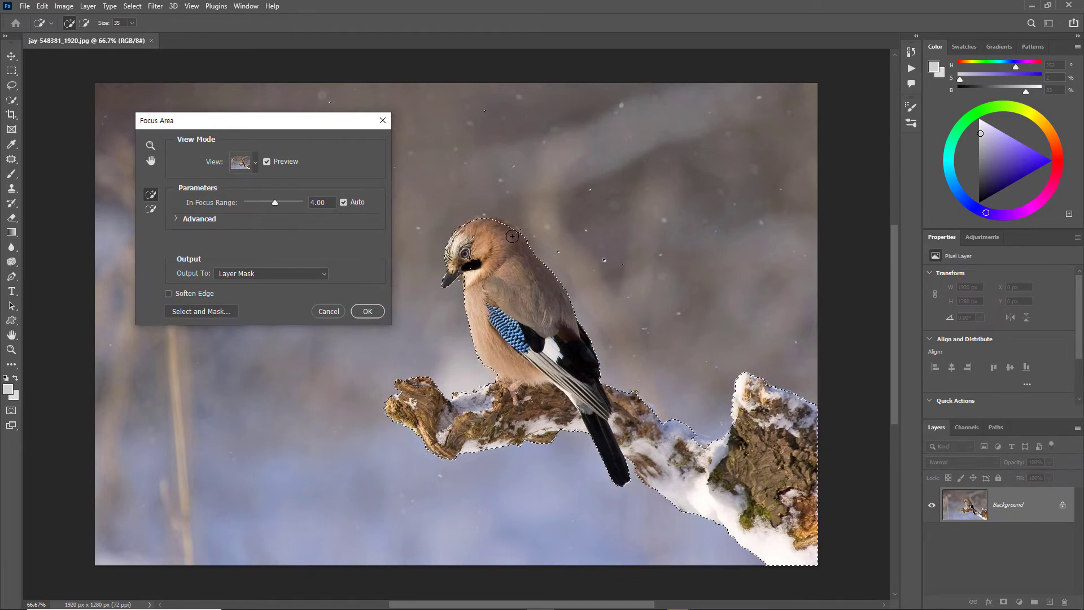
{"action": "key", "text": "ctrl+z"}
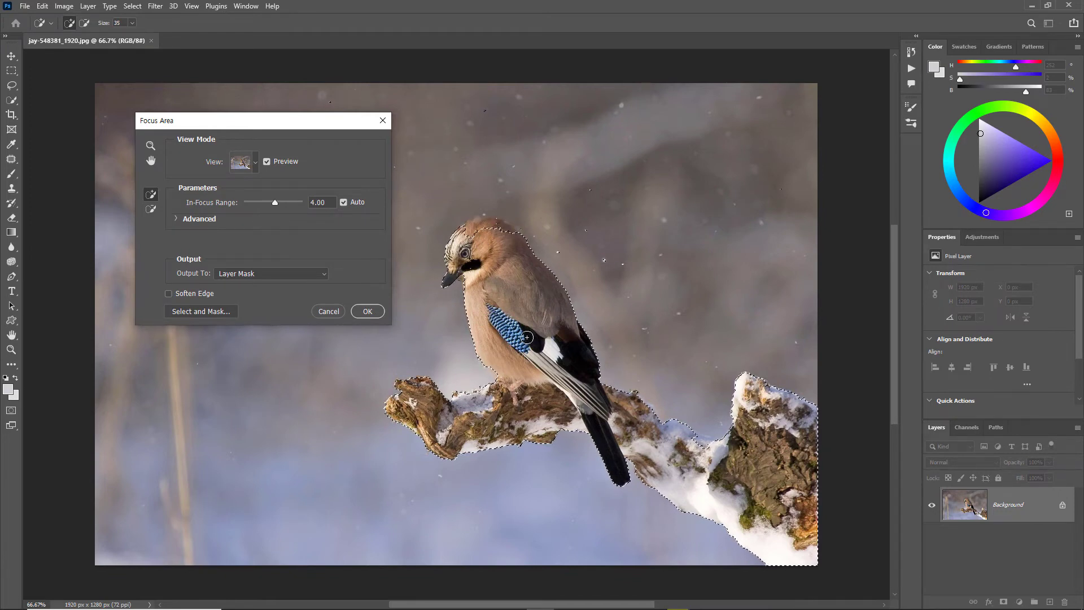
{"action": "mouse_move", "coordinate": [696, 454]}
{"action": "left_mouse_down"}
{"action": "mouse_move", "coordinate": [697, 441]}
{"action": "mouse_move", "coordinate": [723, 446]}
{"action": "left_mouse_up"}
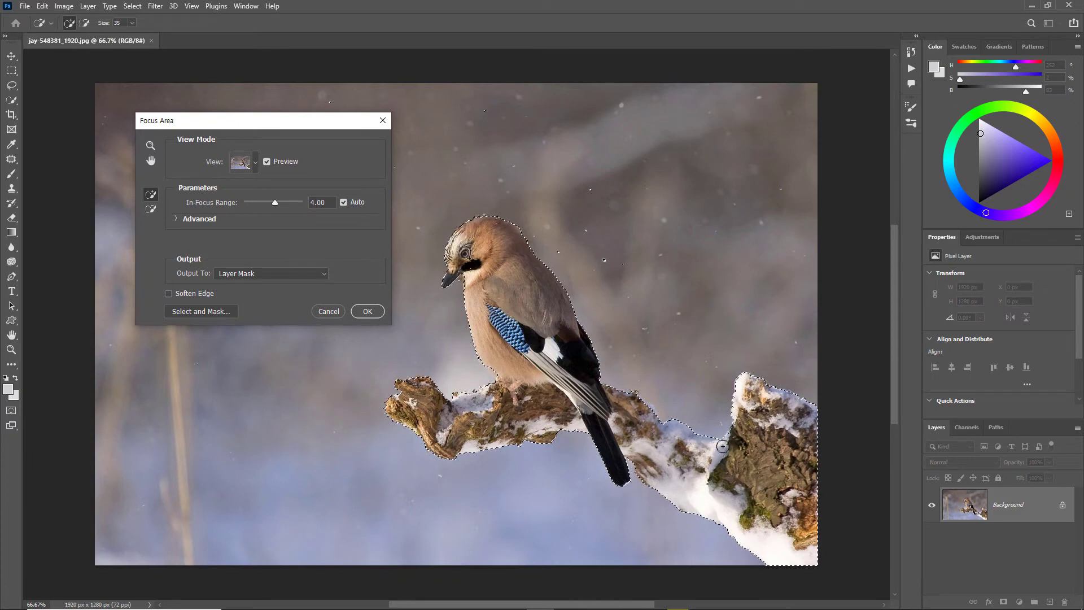
Step: Output the in-focus selection to a New Layer and confirm
{"action": "left_click", "coordinate": [324, 276]}
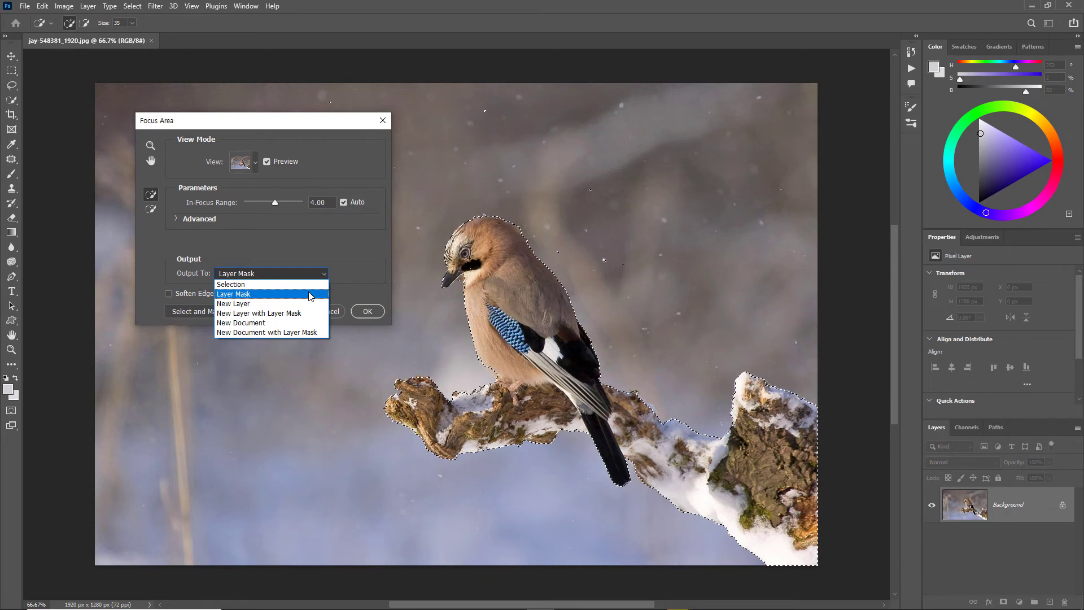
{"action": "left_click", "coordinate": [279, 308]}
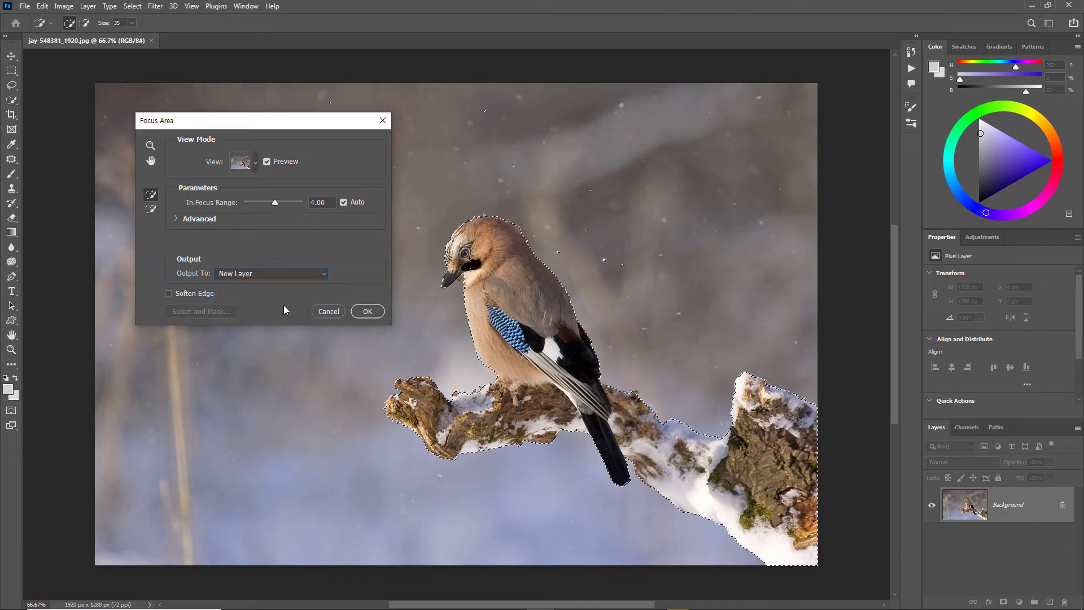
{"action": "left_click", "coordinate": [367, 311]}
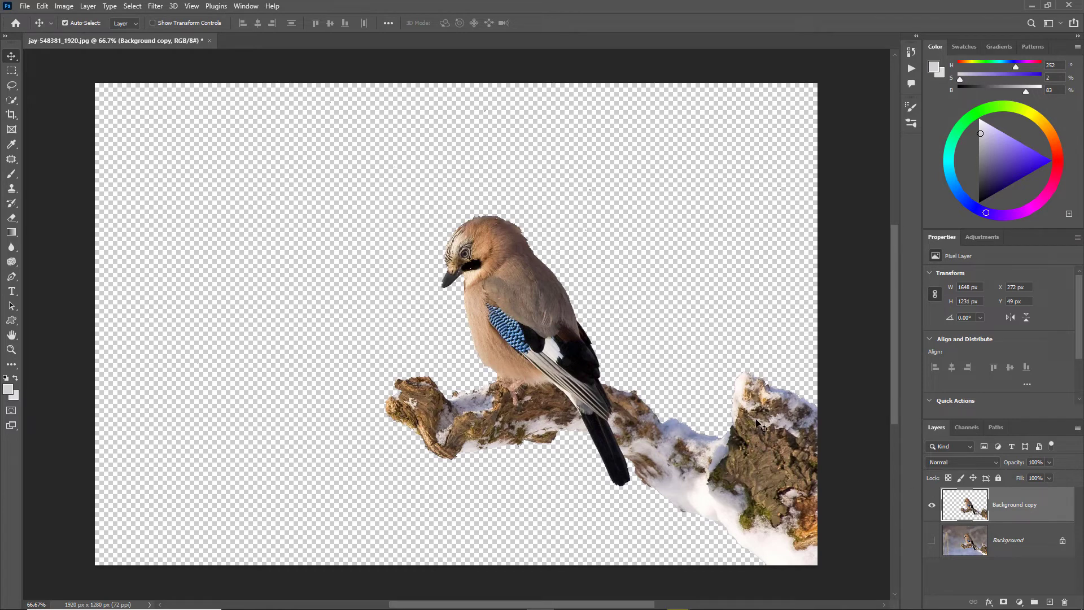
Step: Undo the cut-out layer, redo Focus Area with the crown brushed in, and output as Selection
{"action": "key", "text": "ctrl"}
{"action": "key", "text": "ctrl+z"}
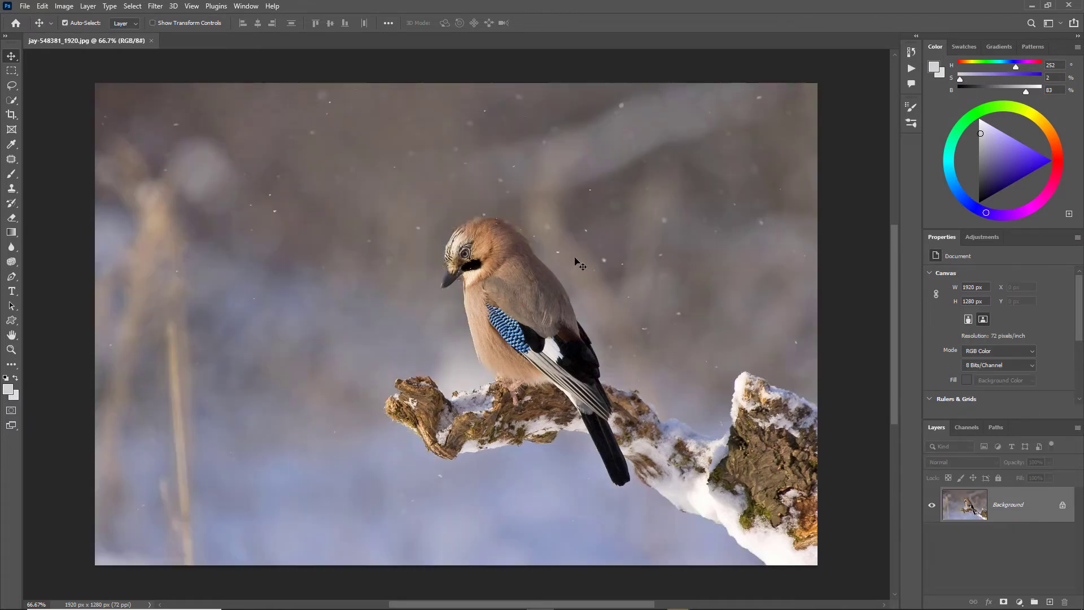
{"action": "left_click", "coordinate": [133, 7]}
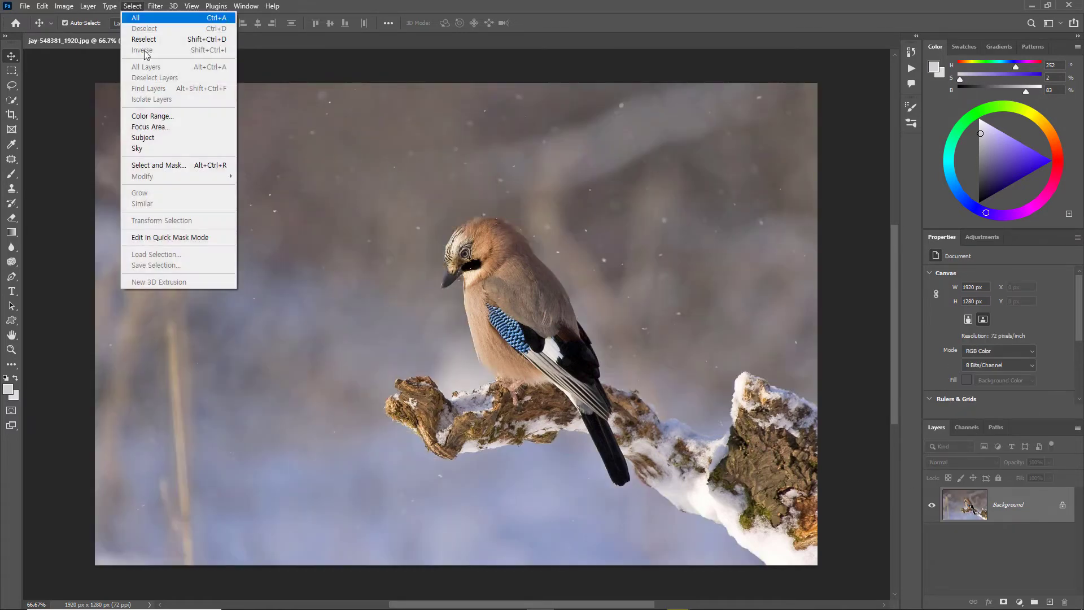
{"action": "left_click", "coordinate": [161, 126]}
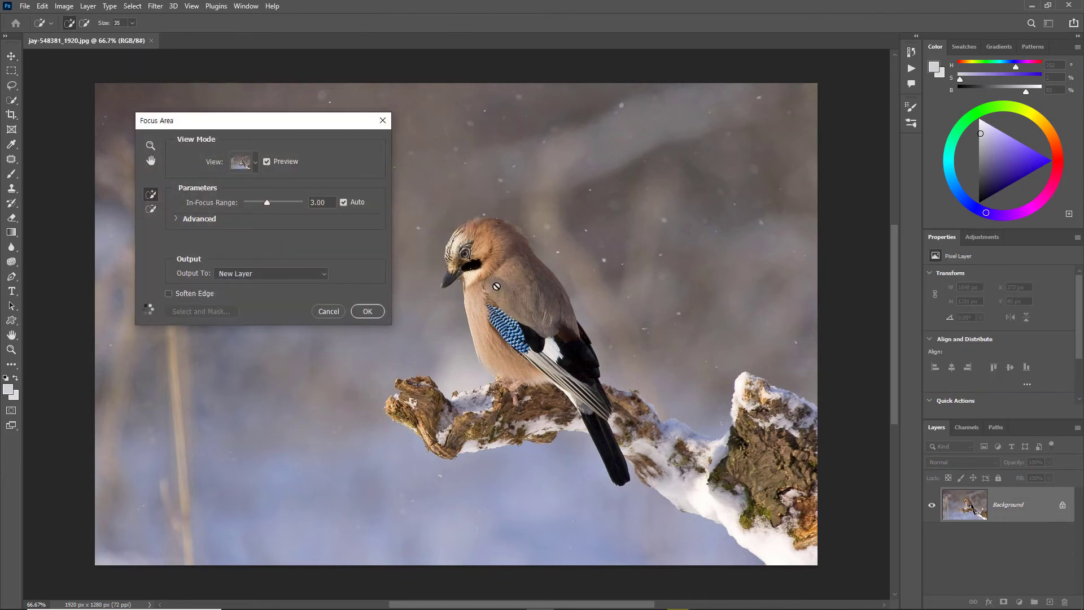
{"action": "mouse_move", "coordinate": [469, 233]}
{"action": "left_mouse_down"}
{"action": "mouse_move", "coordinate": [509, 228]}
{"action": "mouse_move", "coordinate": [517, 238]}
{"action": "left_mouse_up"}
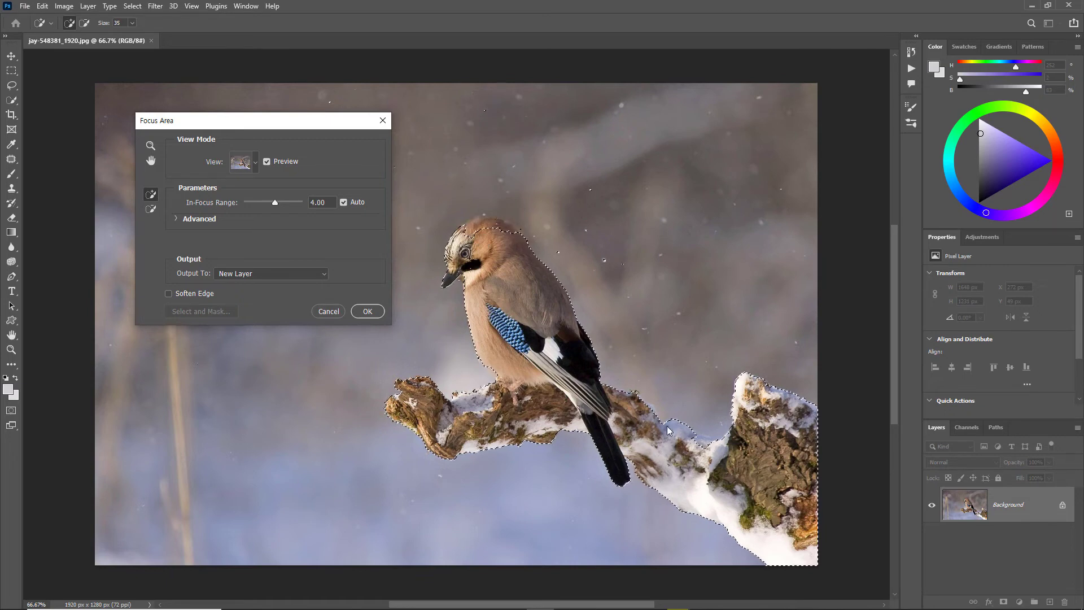
{"action": "left_click", "coordinate": [325, 274]}
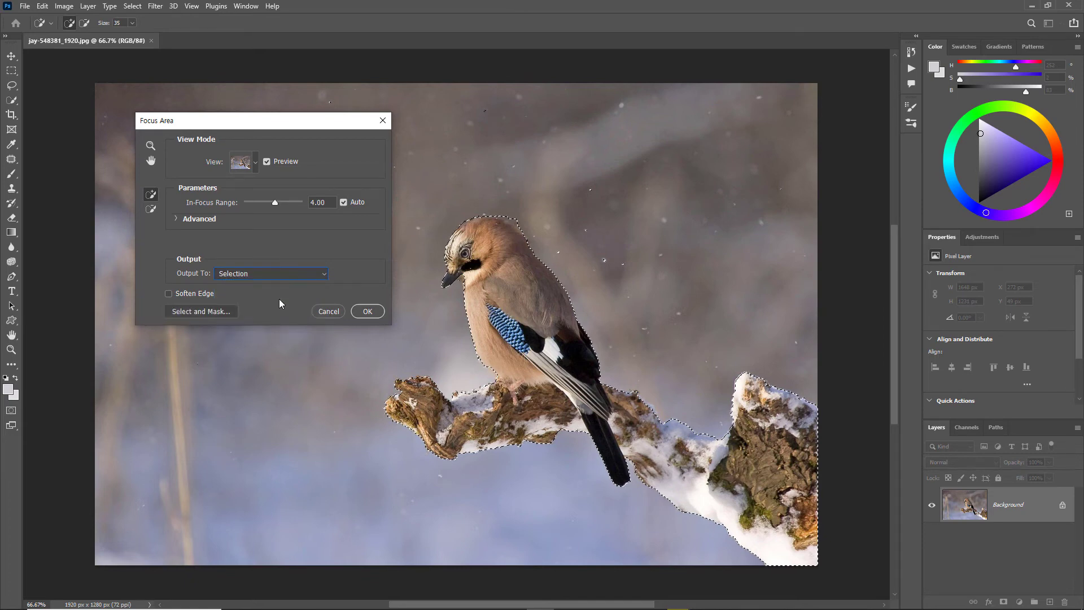
{"action": "left_click", "coordinate": [368, 312]}
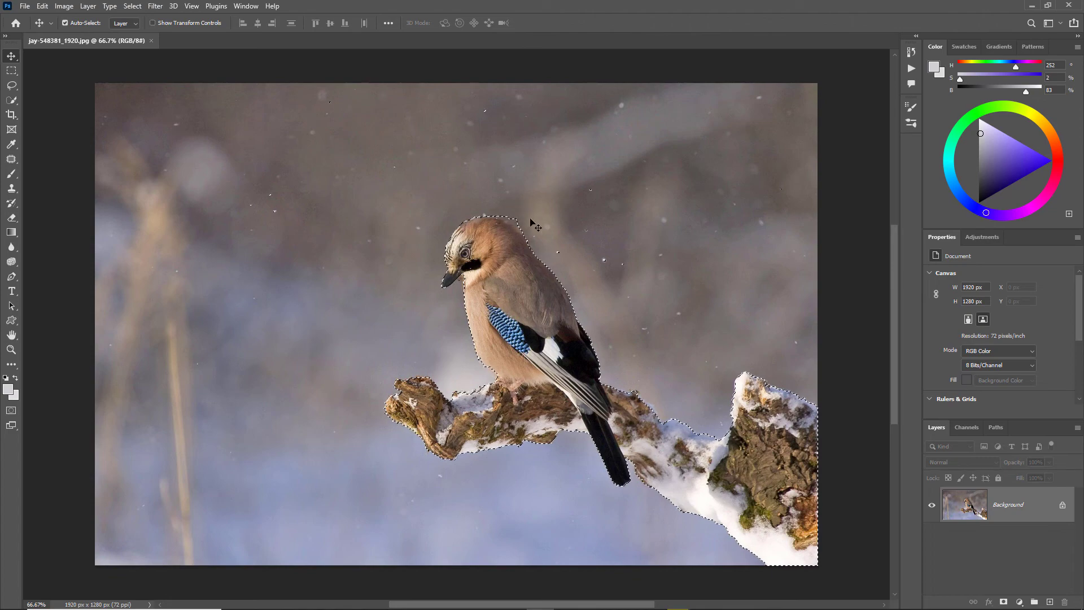
Step: At 200% zoom, lasso out the stray patch above the jay's head, then fit the image
{"action": "key", "text": "ctrl+1"}
{"action": "key", "text": "ctrl+plus"}
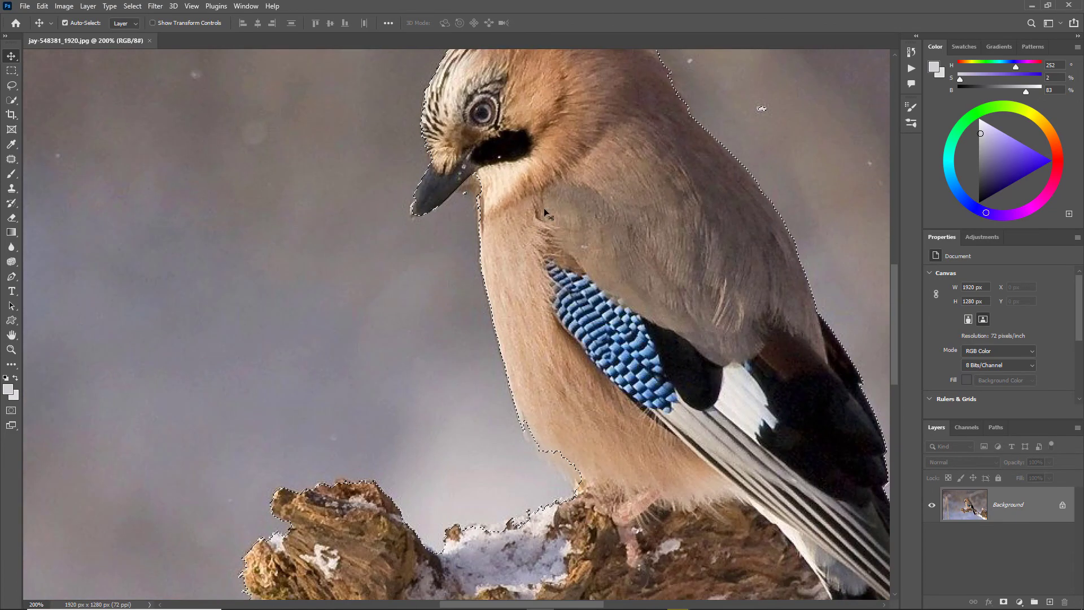
{"action": "left_click_drag", "start_coordinate": [629, 175], "coordinate": [422, 343]}
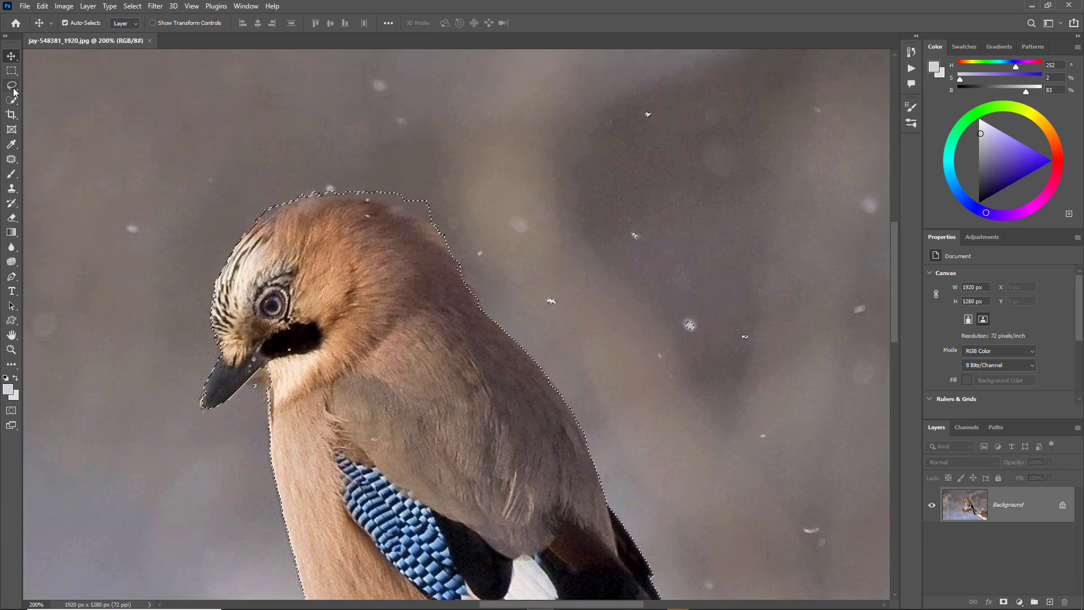
{"action": "key", "text": "l"}
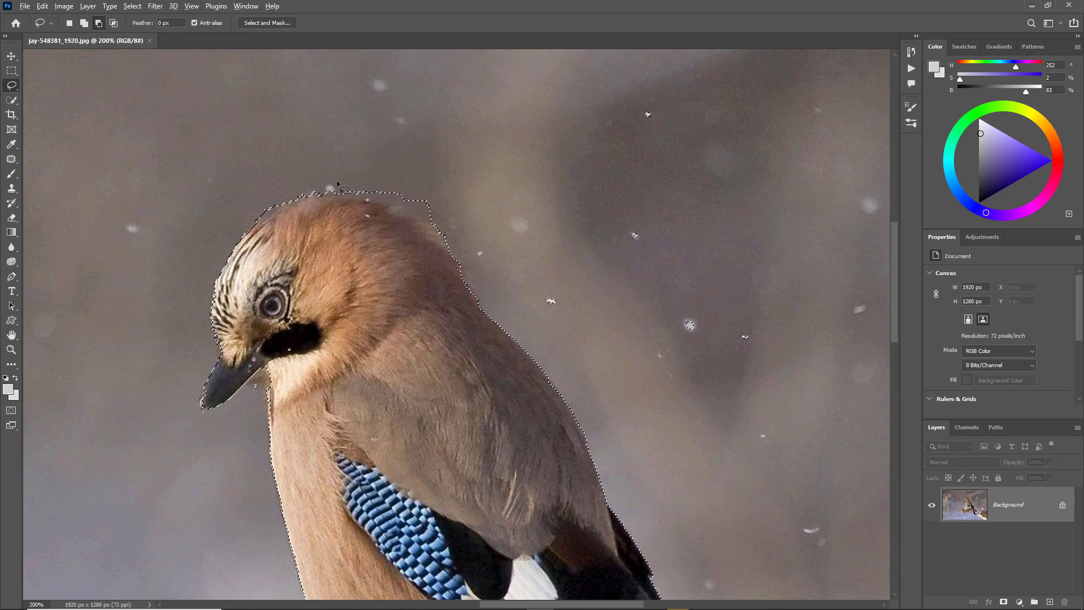
{"action": "left_click_drag", "start_coordinate": [337, 180], "coordinate": [366, 196]}
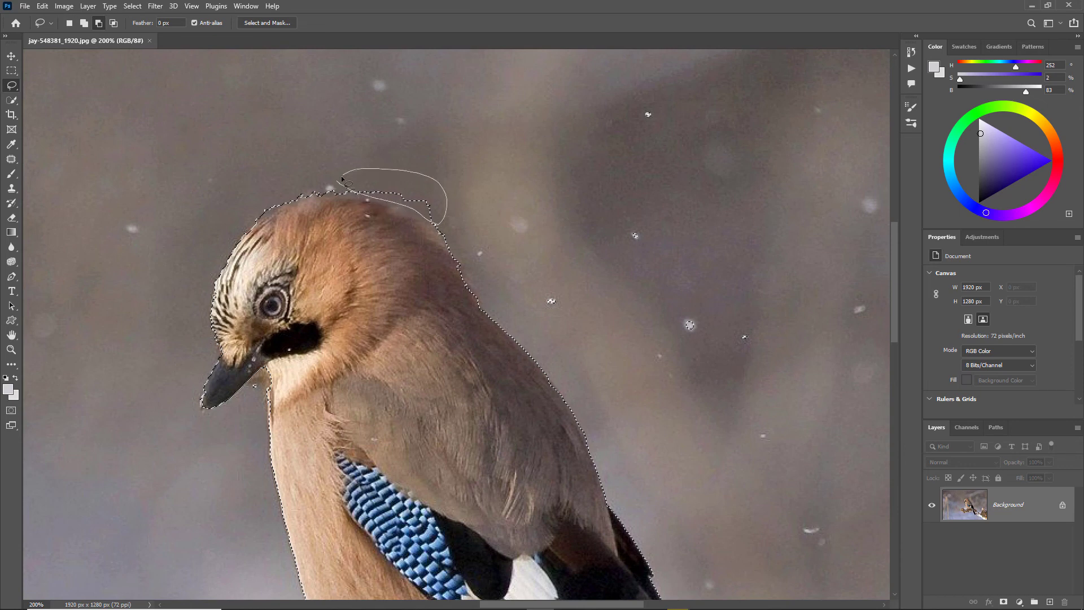
{"action": "left_click_drag", "start_coordinate": [342, 179], "coordinate": [340, 177]}
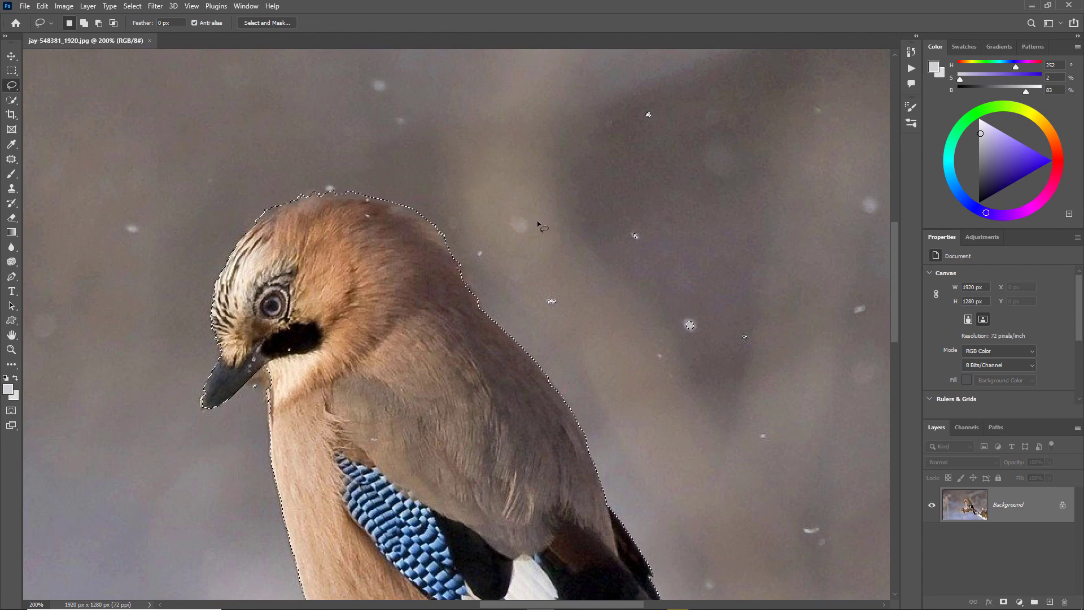
{"action": "key", "text": "ctrl+minus"}
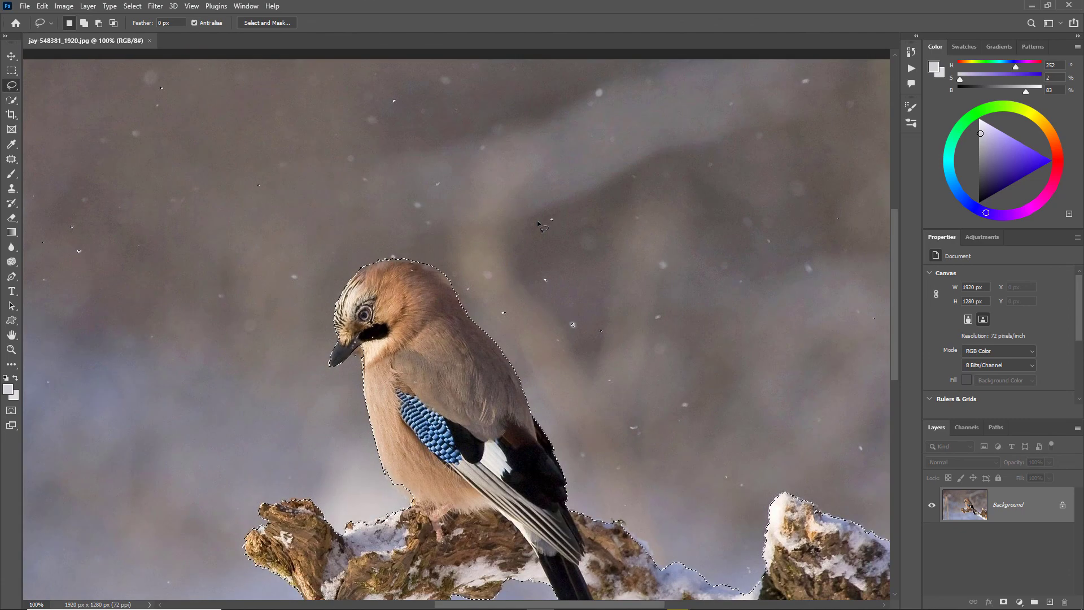
{"action": "key", "text": "ctrl+0"}
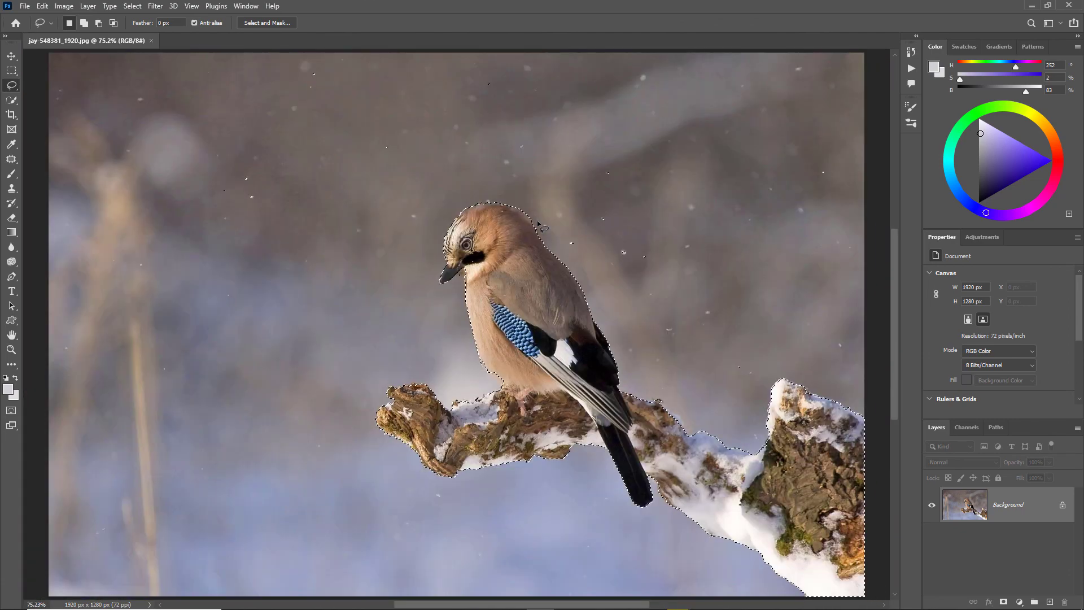